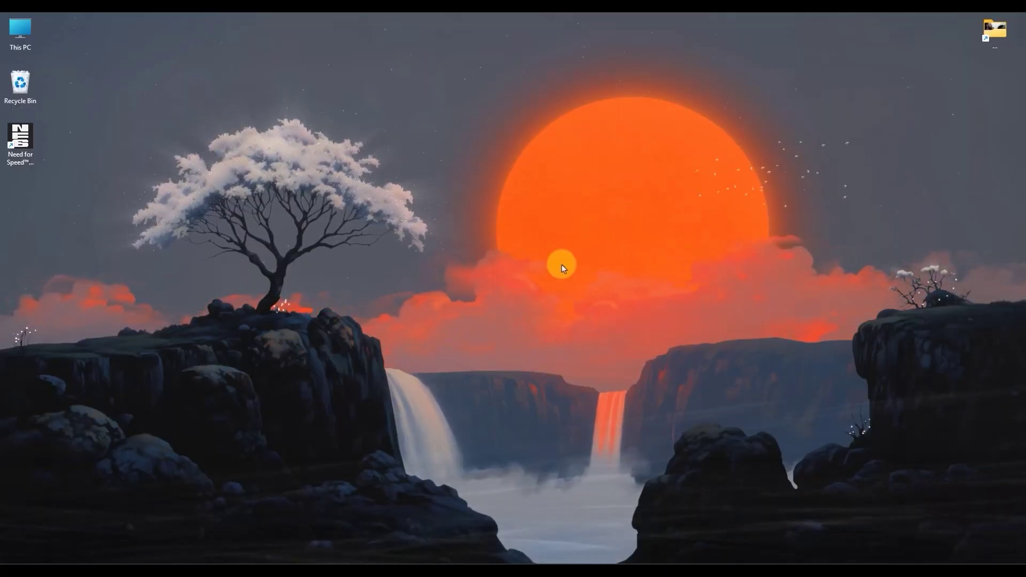
# - Open Control Panel's Network Connections window via Network and Sharing Center's adapter settings
pyautogui.press('super')
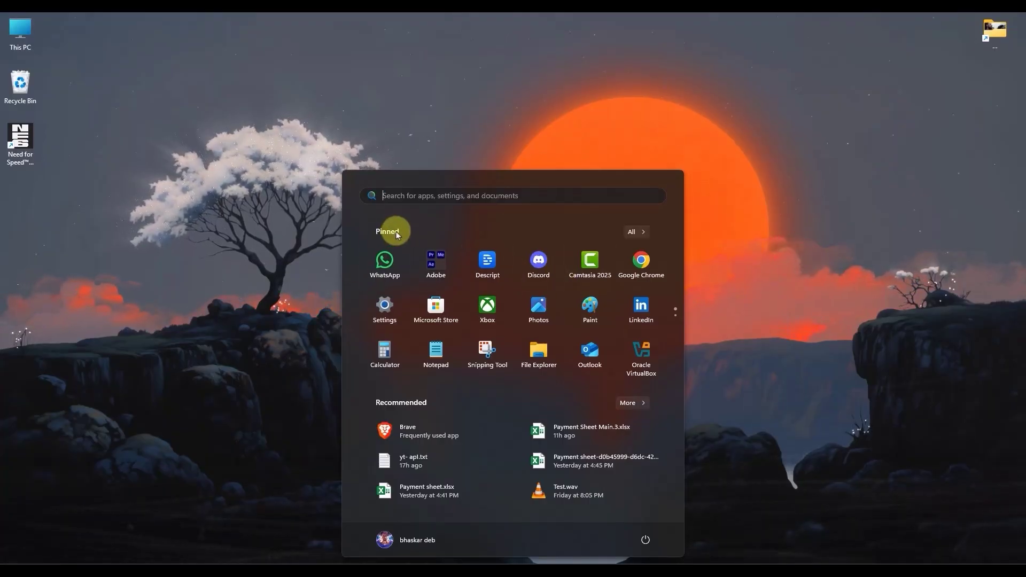
pyautogui.write('Control Panel')
pyautogui.click(383, 268)
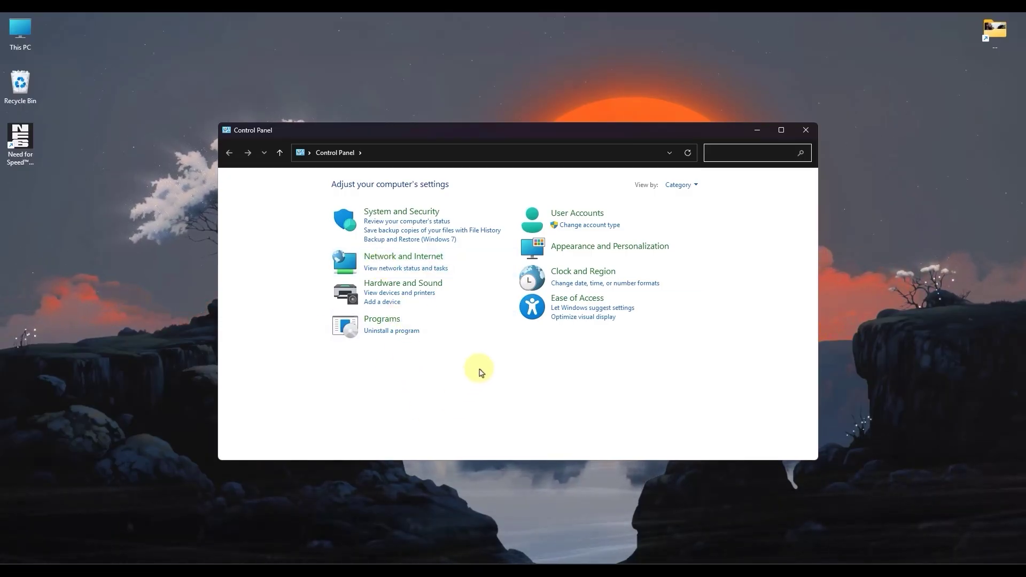
pyautogui.click(409, 260)
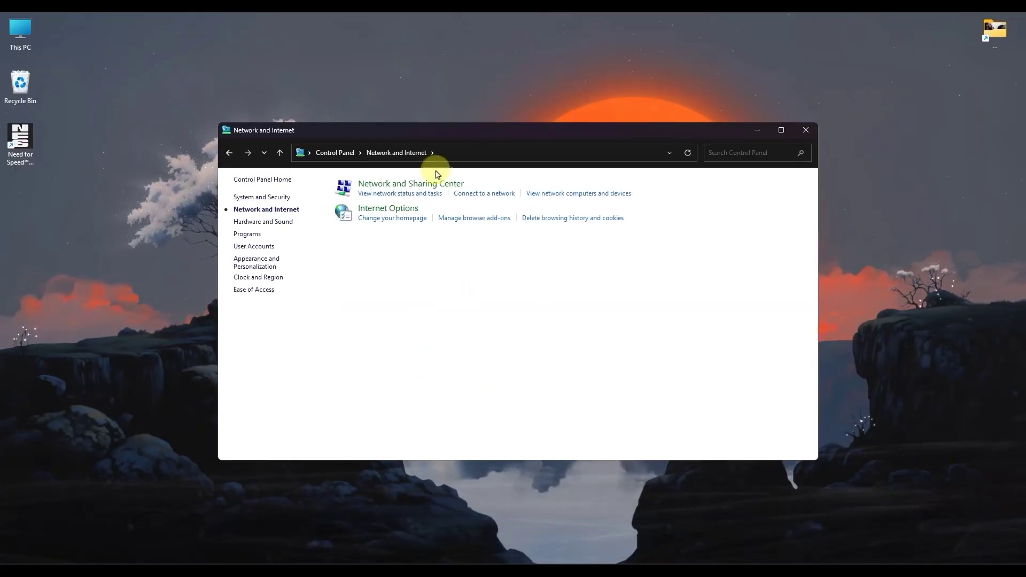
pyautogui.click(458, 185)
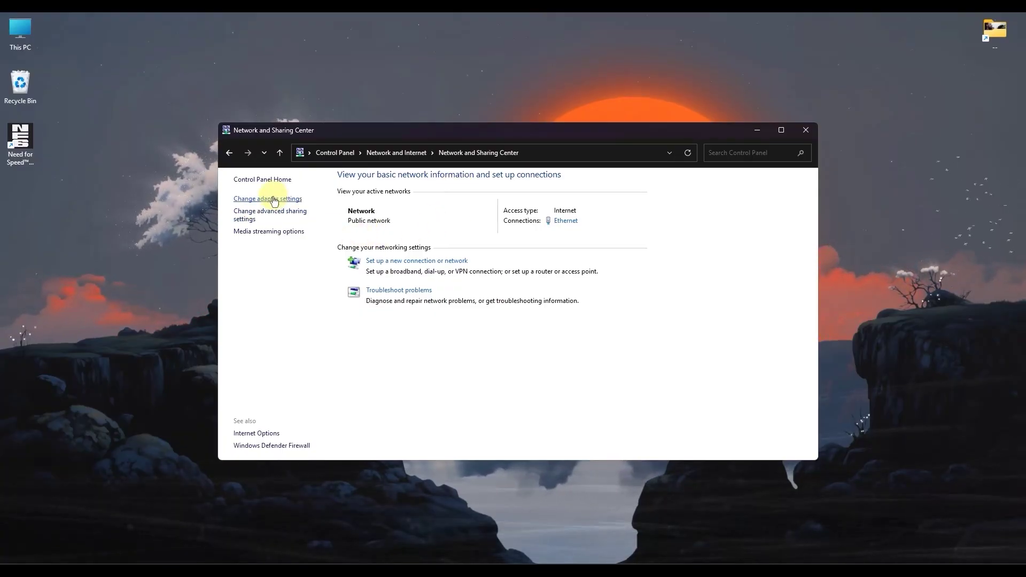
pyautogui.click(273, 200)
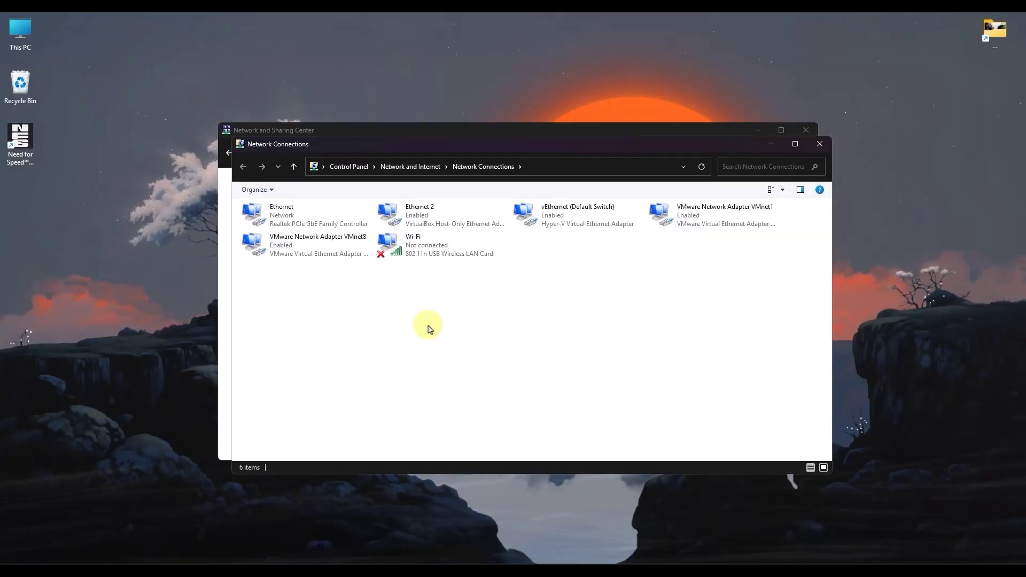
# - Open the Ethernet adapter's properties and its Internet Protocol Version 4 (TCP/IPv4) settings
pyautogui.doubleClick(264, 211)
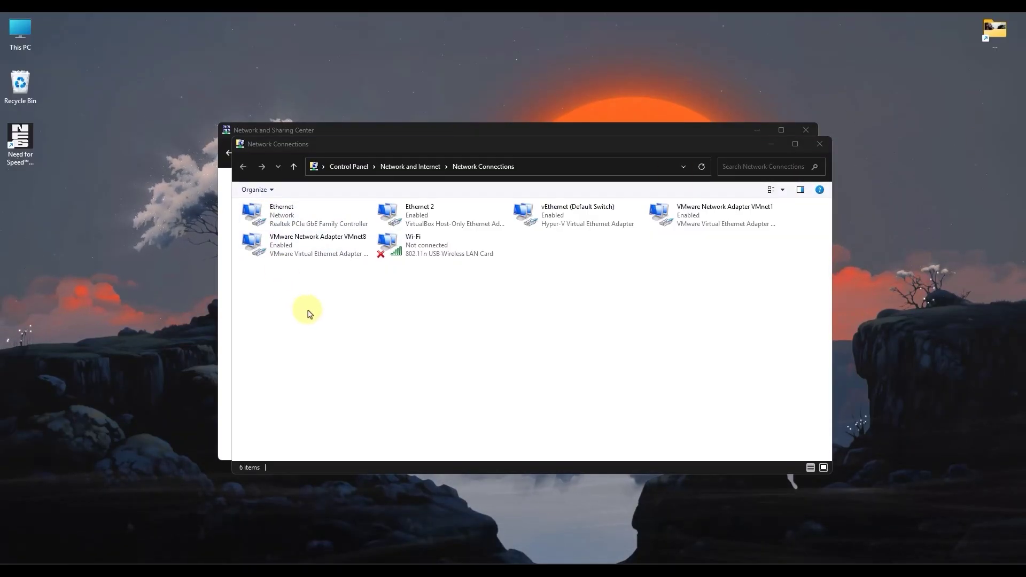
pyautogui.rightClick(300, 218)
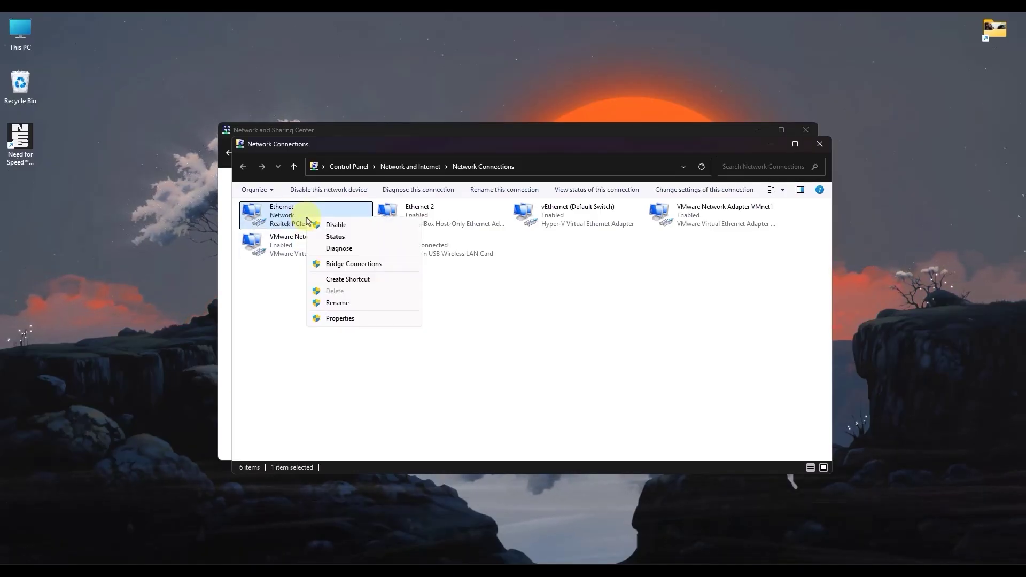
pyautogui.click(339, 319)
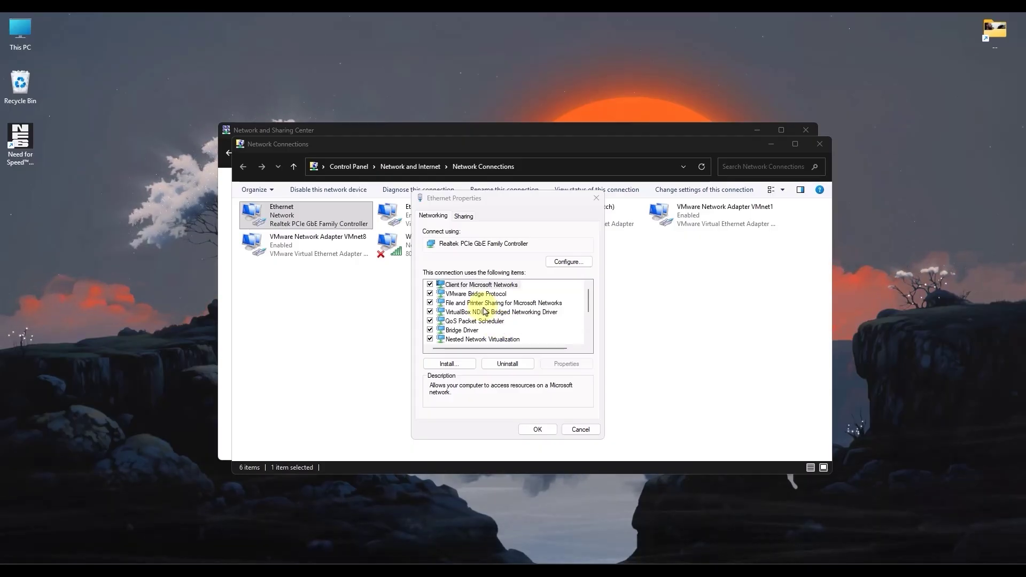
pyautogui.scroll(-1, 529, 312)
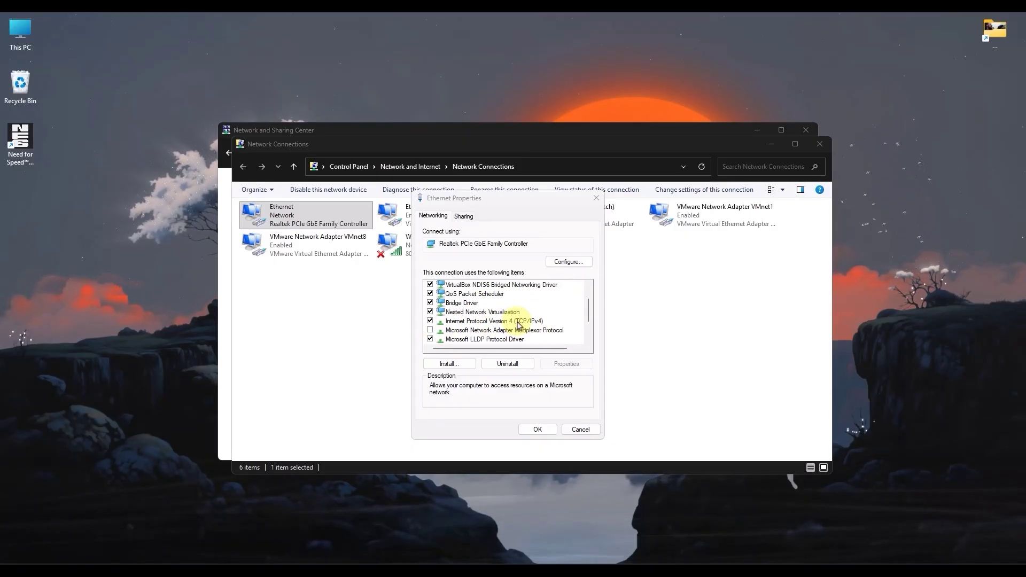
pyautogui.doubleClick(514, 322)
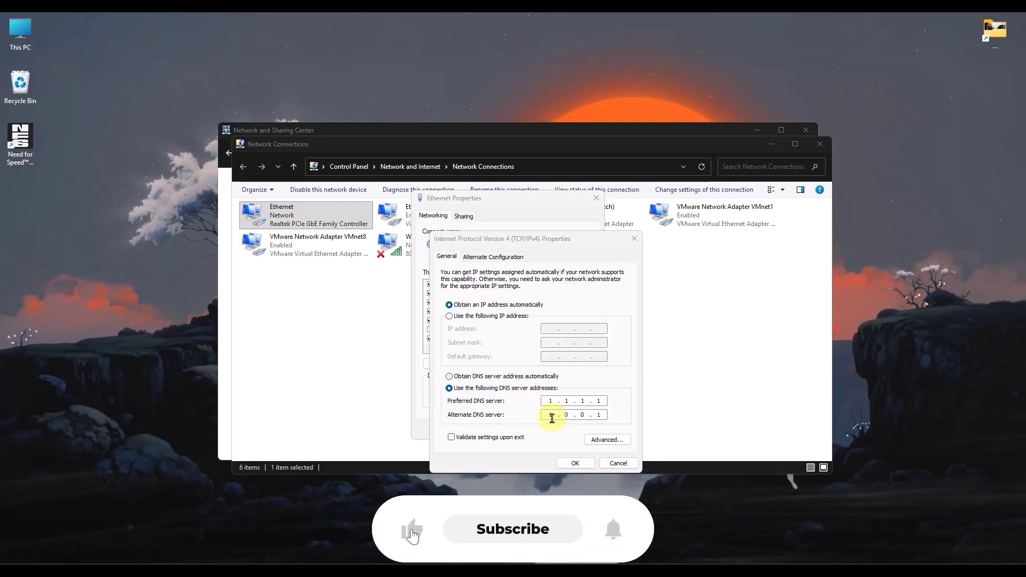
# - Replace the DNS servers with Google's 8.8.8.8 preferred and 8.8.4.4 alternate
pyautogui.click(602, 404)
pyautogui.press('BackSpace')
pyautogui.press('BackSpace')
pyautogui.press('BackSpace')
pyautogui.press('BackSpace')
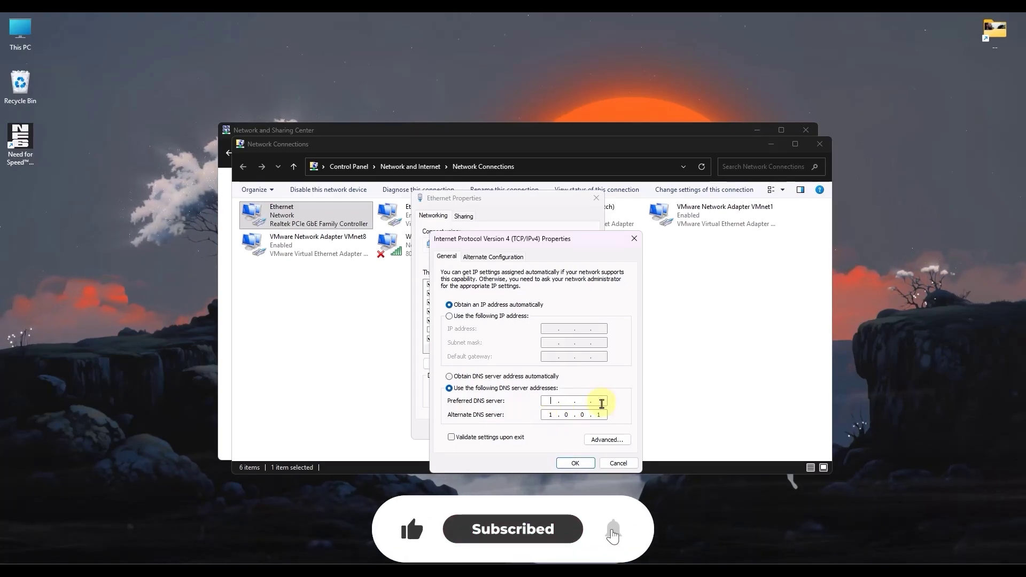
pyautogui.write('8.8.8.')
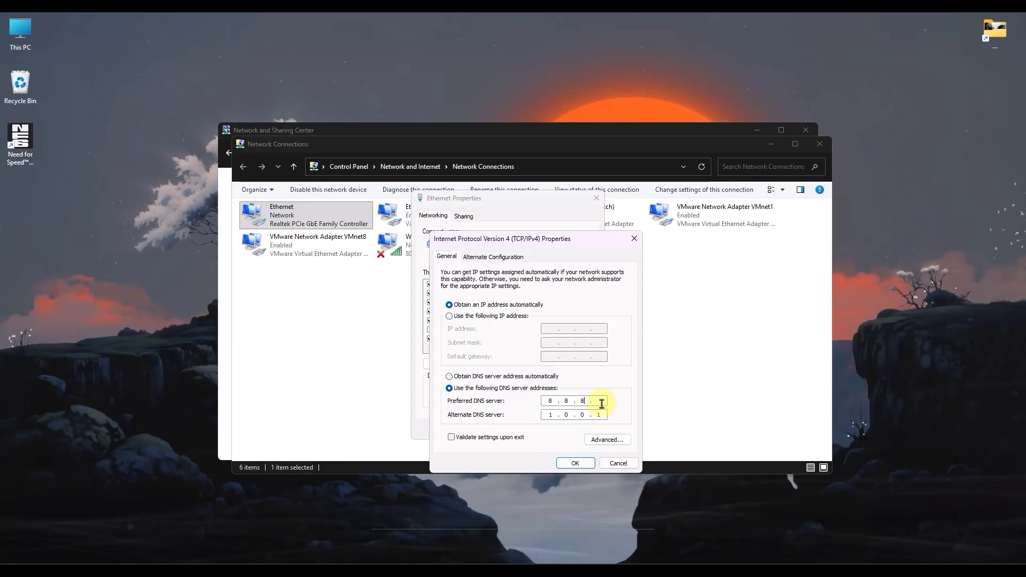
pyautogui.write('8')
pyautogui.doubleClick(599, 415)
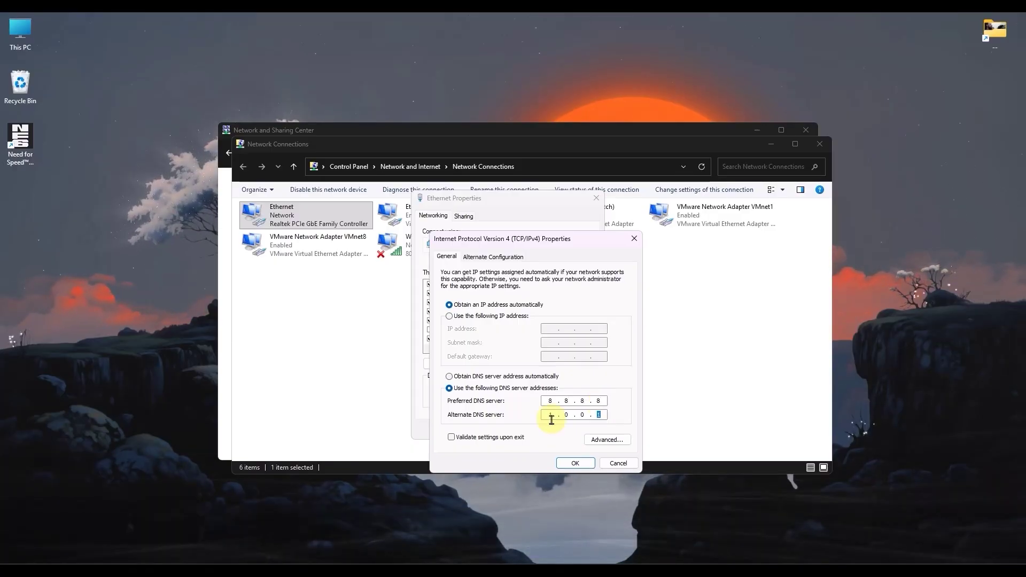
pyautogui.press('BackSpace')
pyautogui.press('BackSpace')
pyautogui.press('BackSpace')
pyautogui.write('8.8')
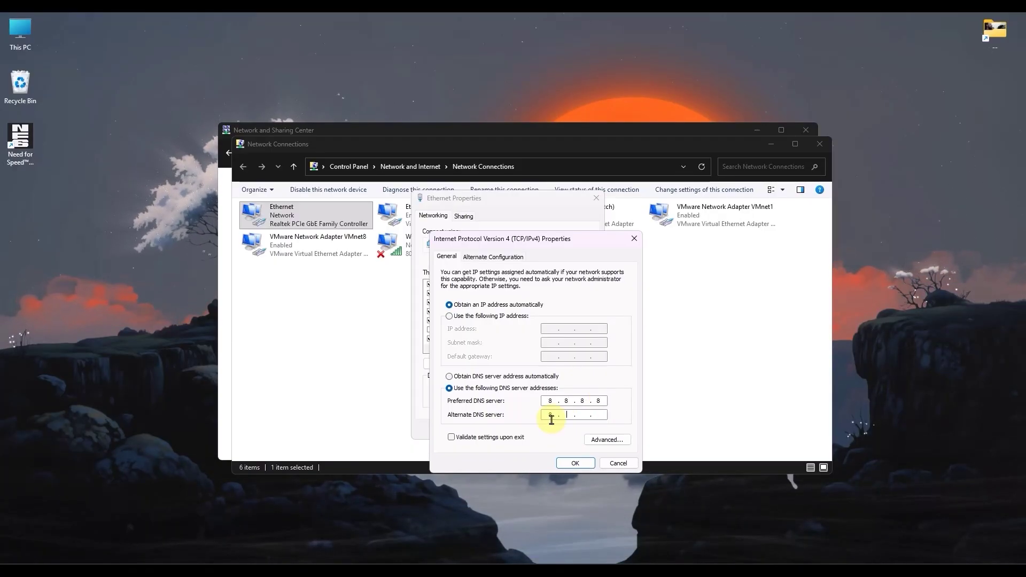
pyautogui.write('.4.4')
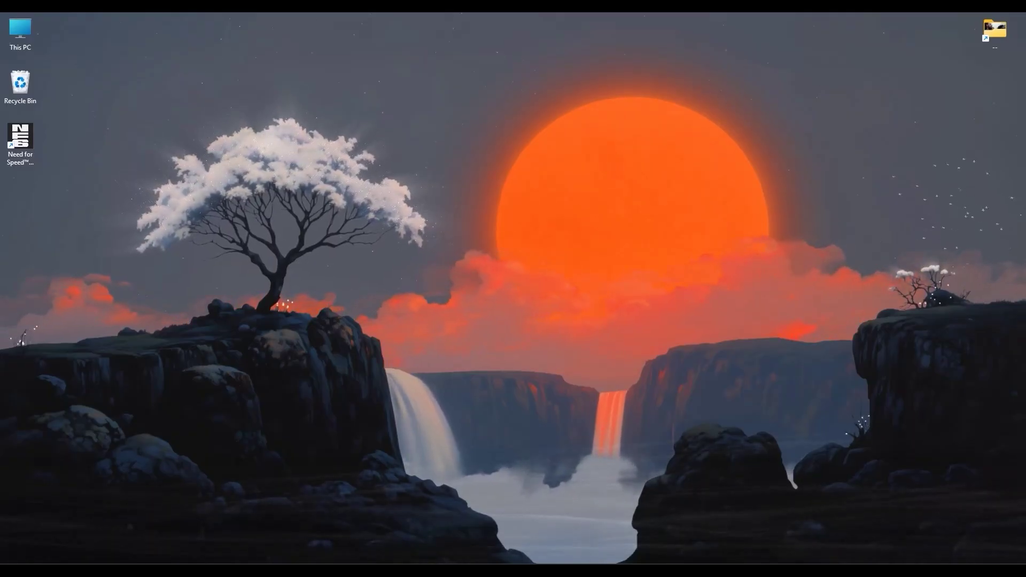
# - Open the firewall's Allowed apps list from a Firewall search and unlock it for editing
pyautogui.press('super')
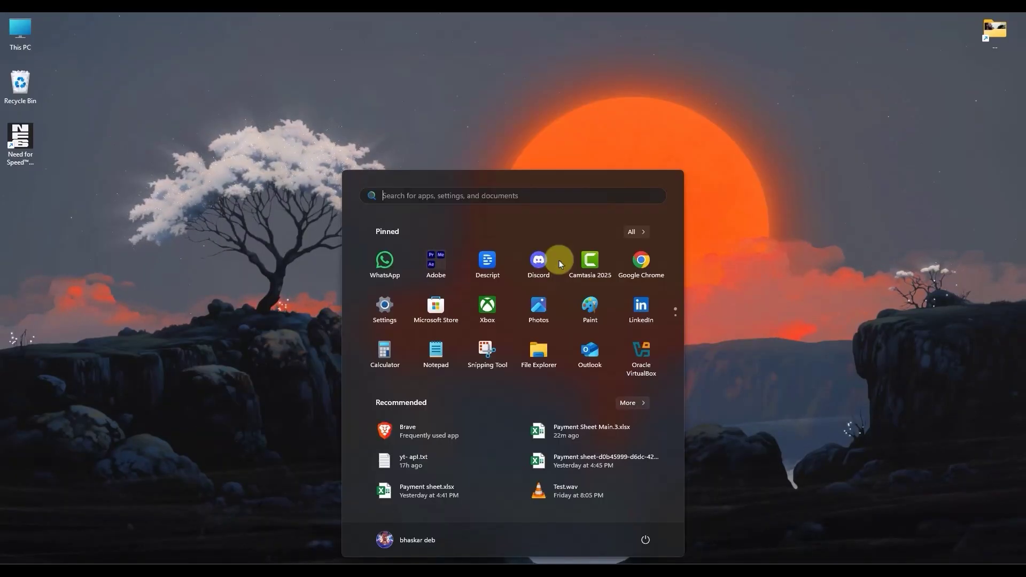
pyautogui.write('Firewall & network protection')
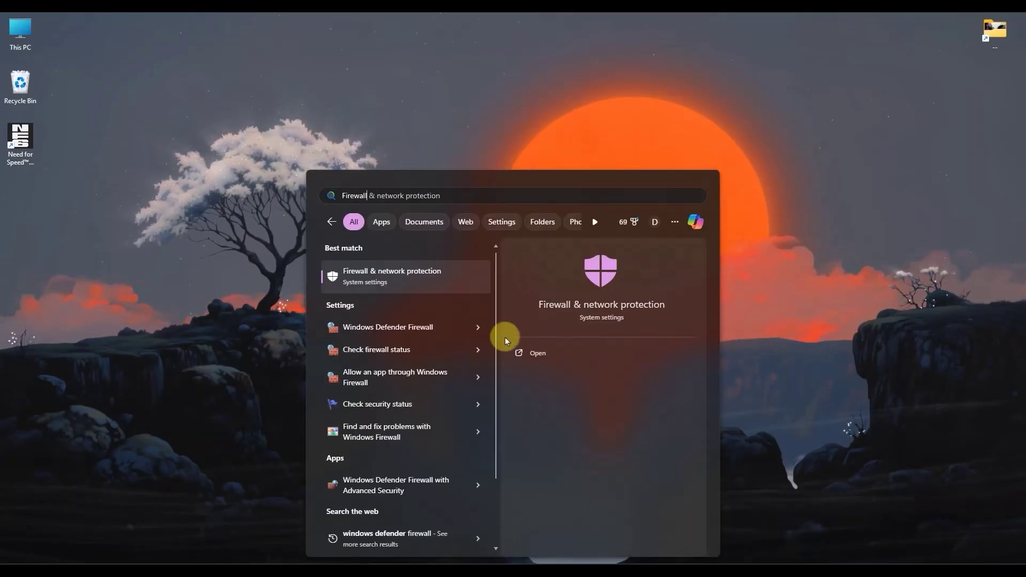
pyautogui.click(384, 277)
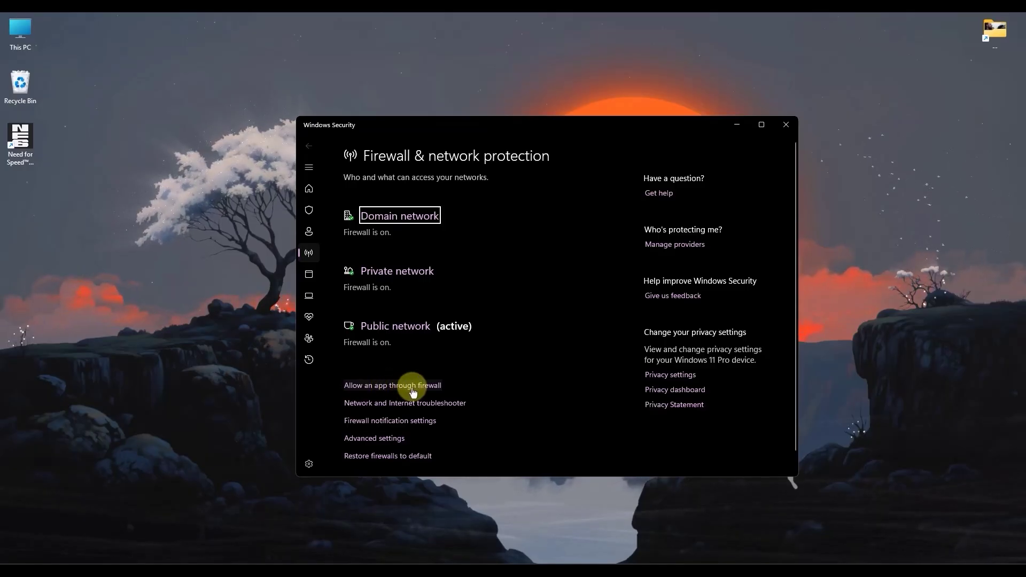
pyautogui.click(393, 389)
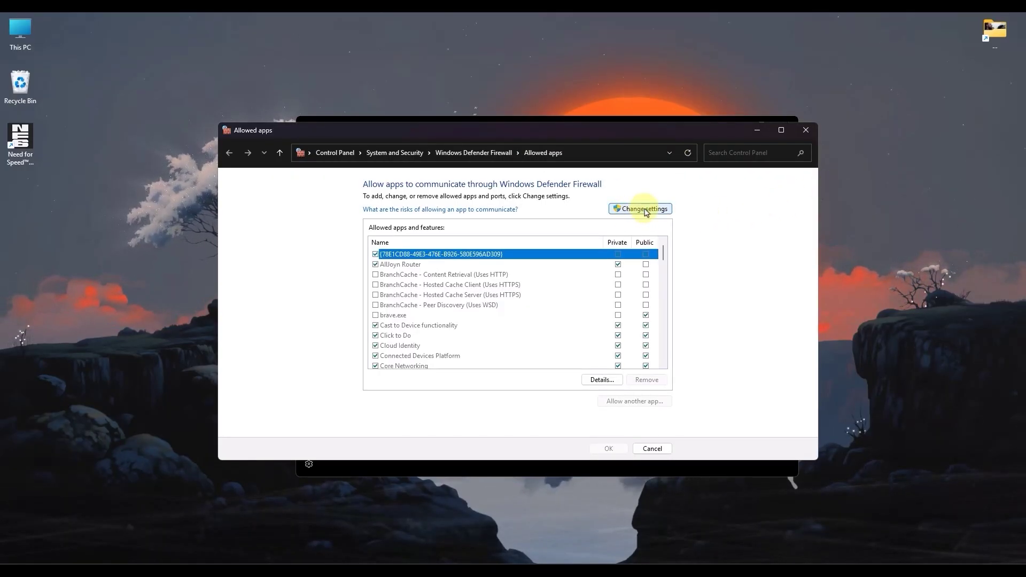
pyautogui.click(644, 210)
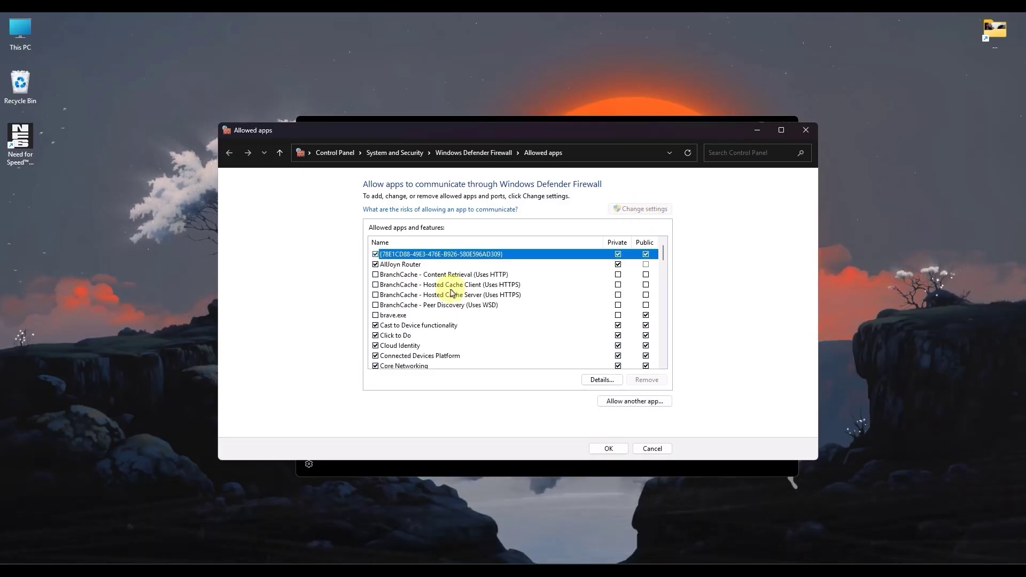
# - Browse the Allowed apps list for entries starting with R and V
pyautogui.click(451, 288)
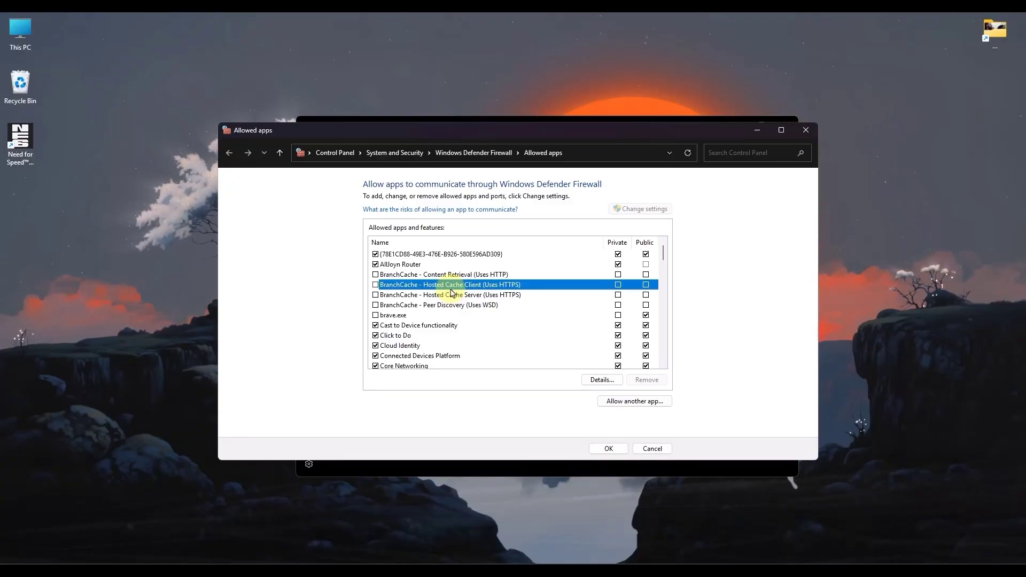
pyautogui.press('r')
pyautogui.press('Down')
pyautogui.press('Down')
pyautogui.press('Down')
pyautogui.press('Down')
pyautogui.press('Down')
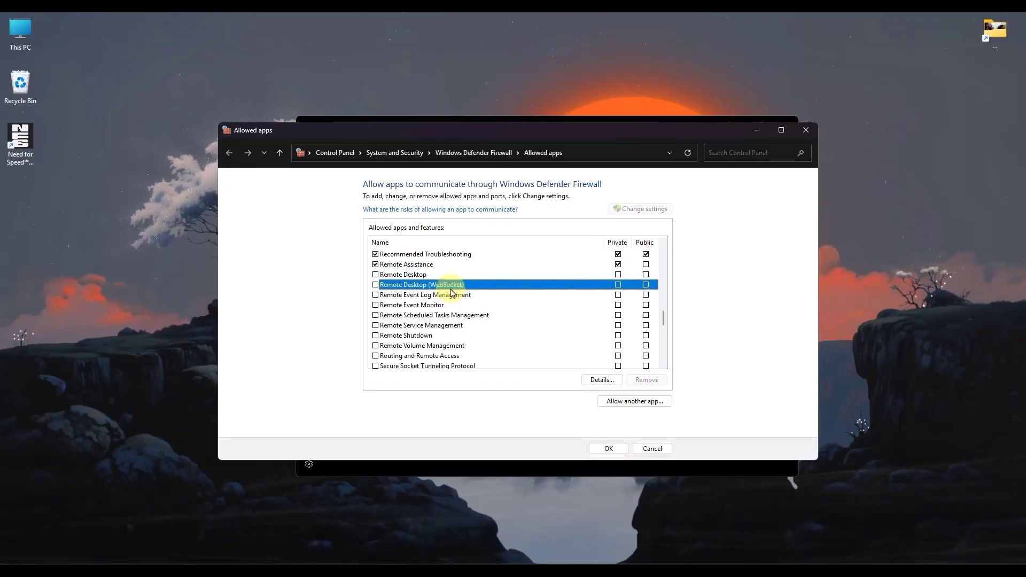
pyautogui.press('Down')
pyautogui.press('Down')
pyautogui.press('Down')
pyautogui.press('Down')
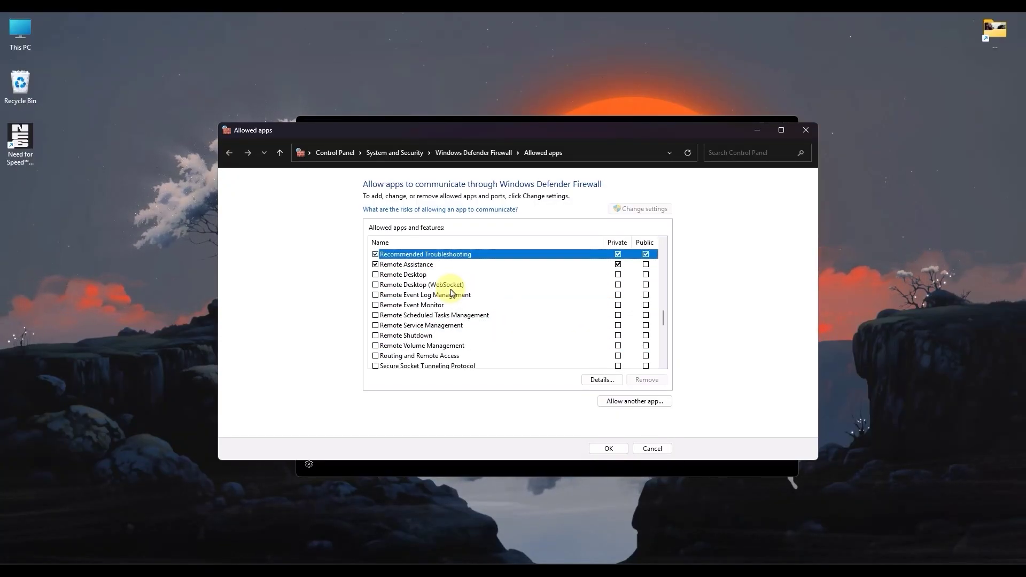
pyautogui.scroll(3, 454, 291)
pyautogui.click(469, 315)
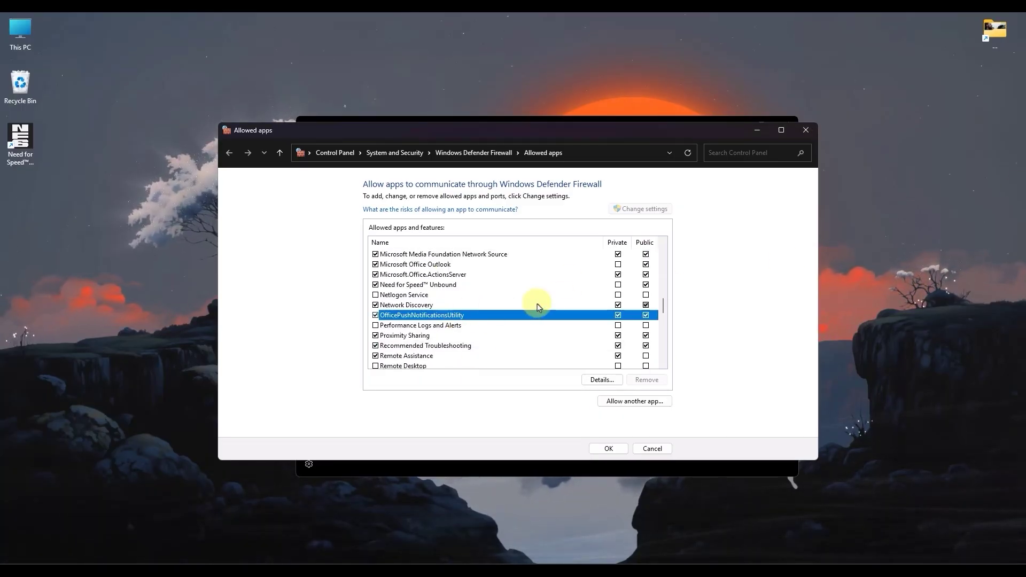
pyautogui.press('v')
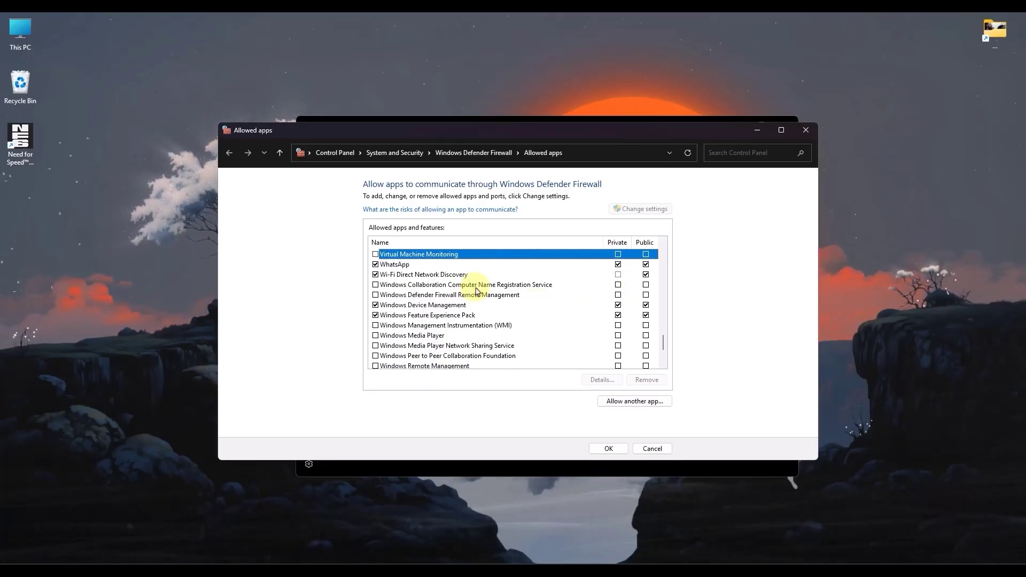
pyautogui.scroll(2, 477, 291)
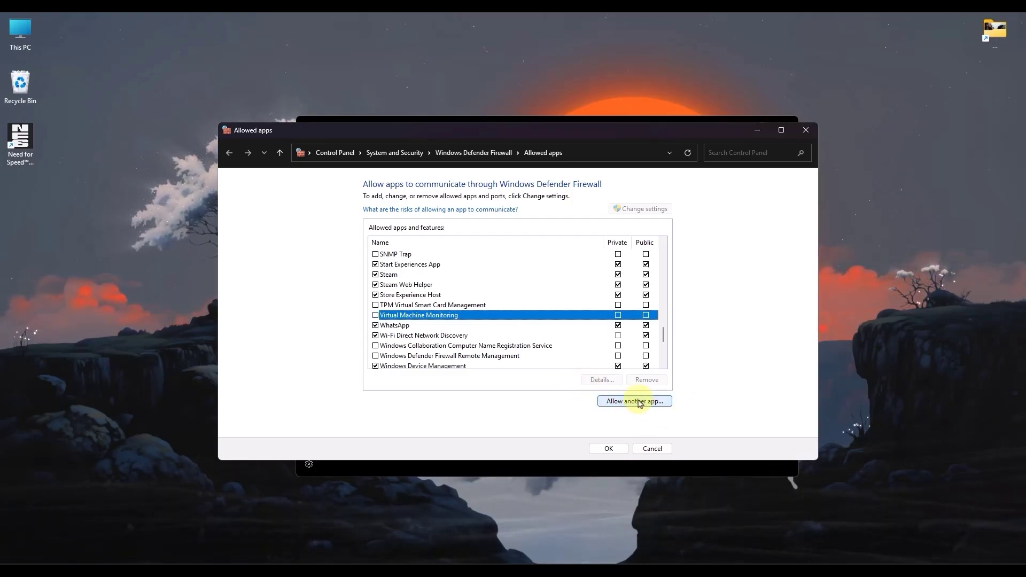
# - Start adding another allowed app and open the file browser for its program
pyautogui.click(643, 404)
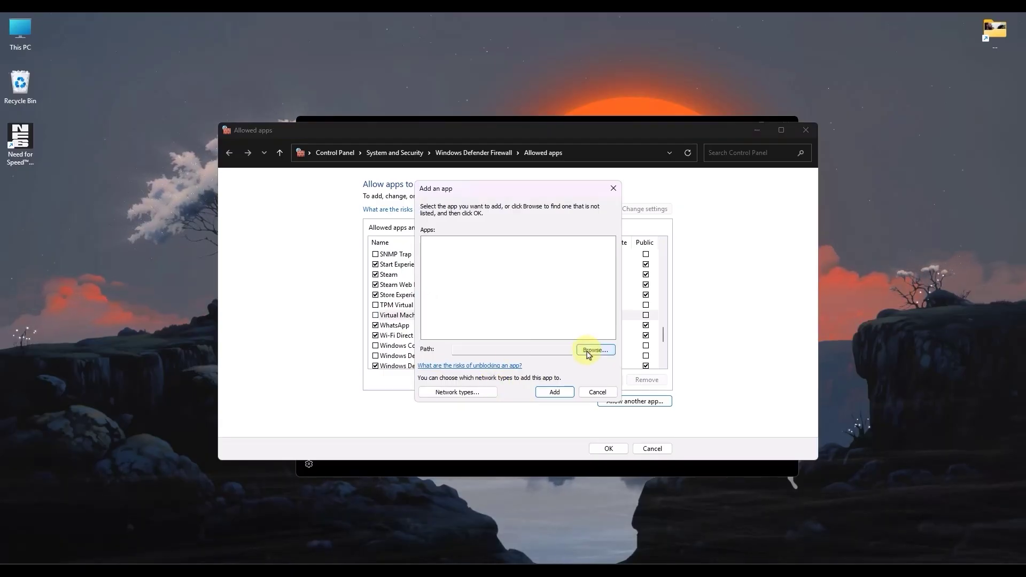
pyautogui.click(589, 350)
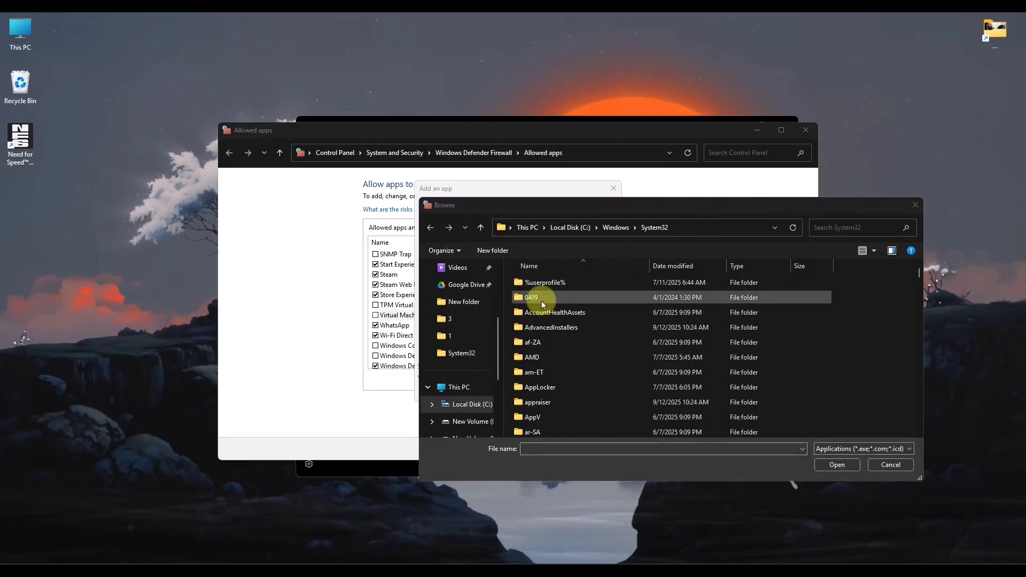
pyautogui.press('super')
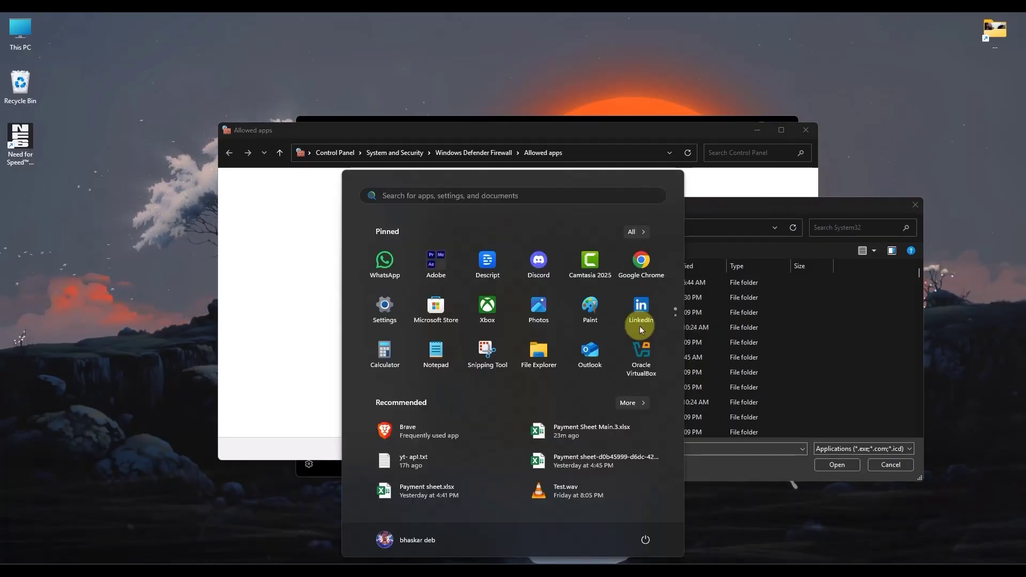
# - Find VALORANT's Riot Client install folder from its shortcut and copy the C:\Riot Games\Riot Client path
pyautogui.write('VALORANT')
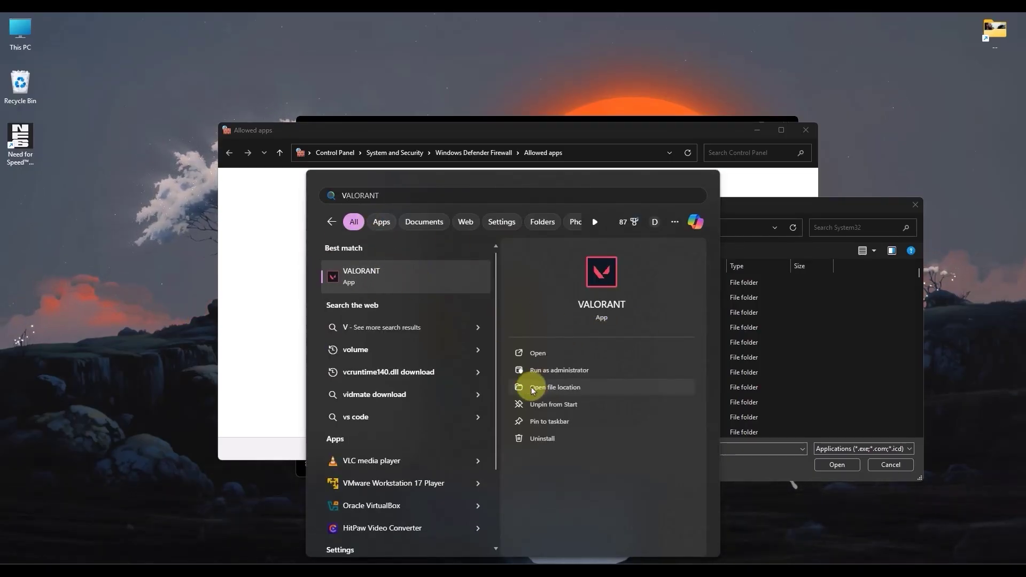
pyautogui.click(576, 387)
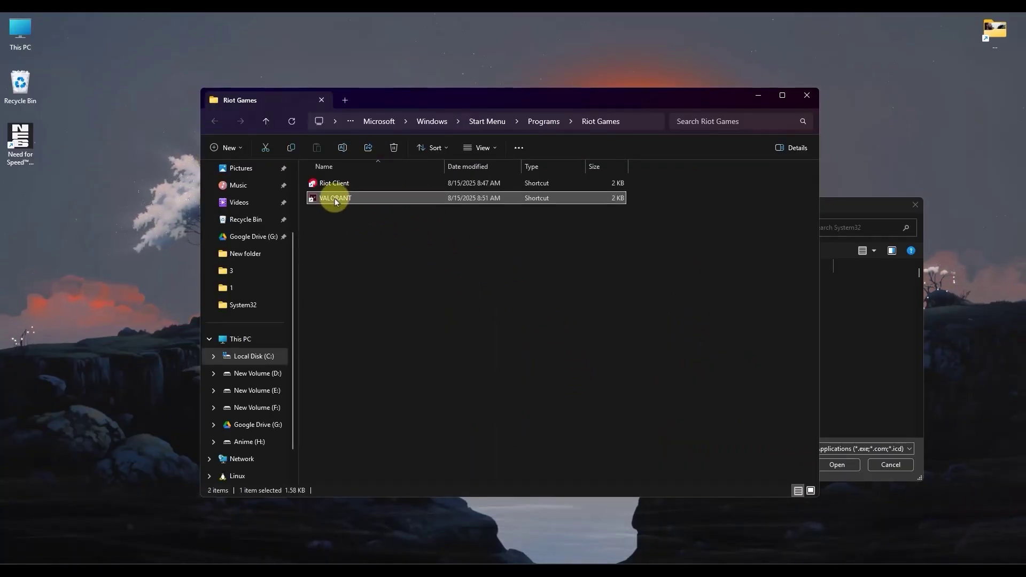
pyautogui.rightClick(334, 198)
pyautogui.click(390, 224)
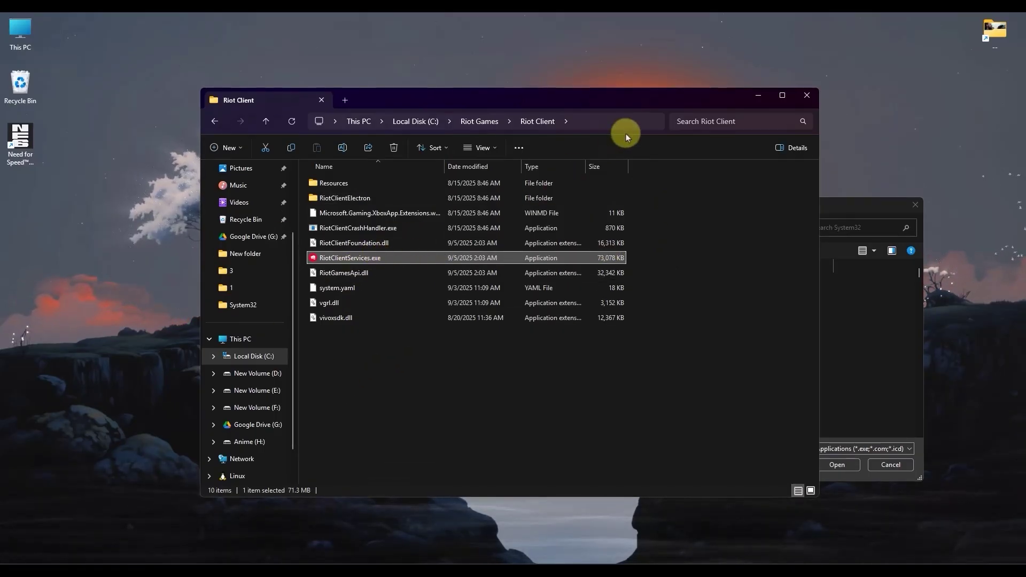
pyautogui.click(615, 122)
pyautogui.hotkey('ctrl', 'c')
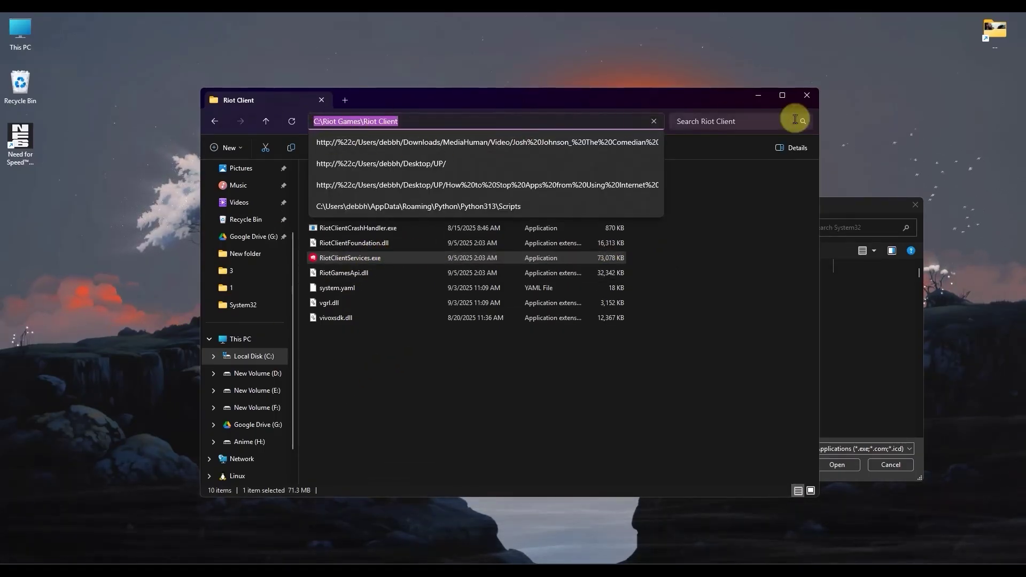
pyautogui.click(759, 95)
pyautogui.click(737, 227)
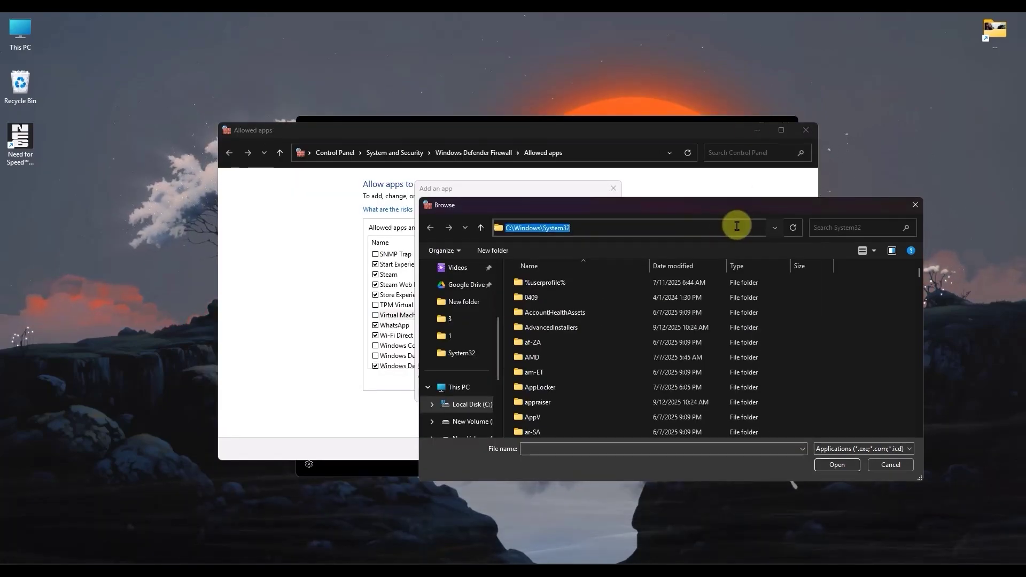
# - Paste the Riot Client folder path into the file browser and pick RiotClientServices.exe
pyautogui.hotkey('ctrl', 'v')
pyautogui.press('Return')
pyautogui.click(568, 327)
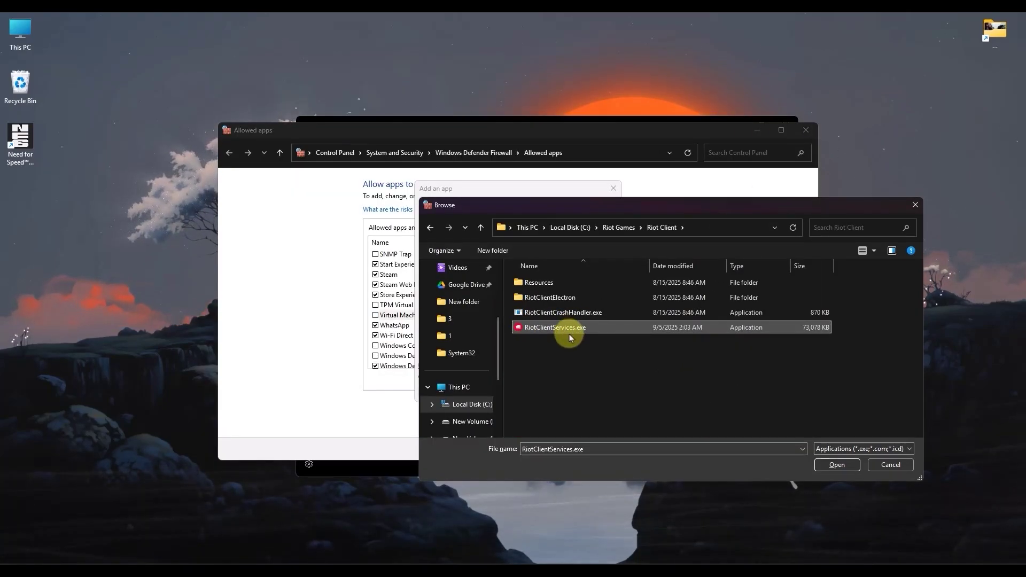
pyautogui.click(837, 465)
# - Choose VALORANT\live\VALORANT.exe instead and add it to the allowed apps list
pyautogui.click(593, 350)
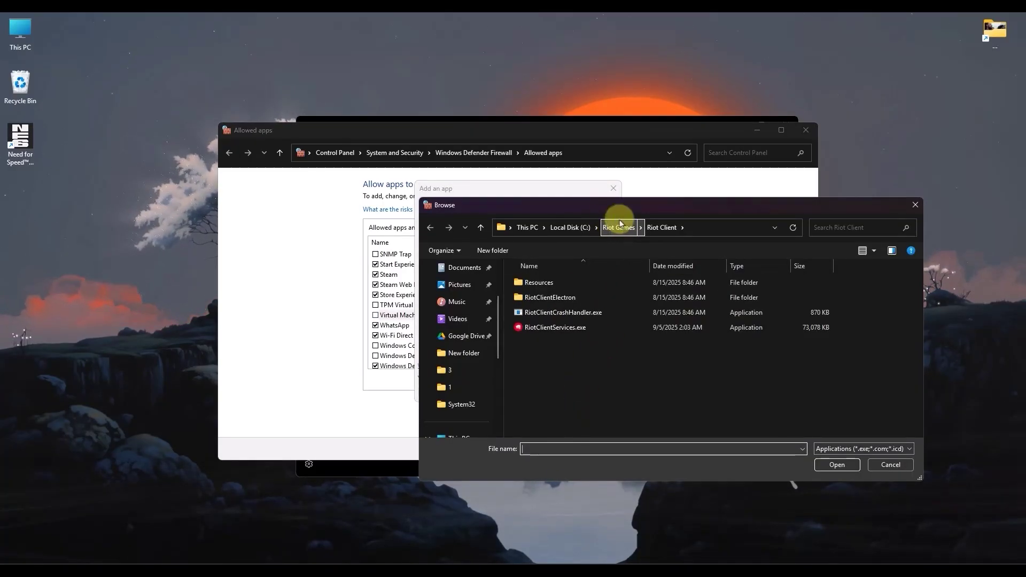
pyautogui.click(619, 228)
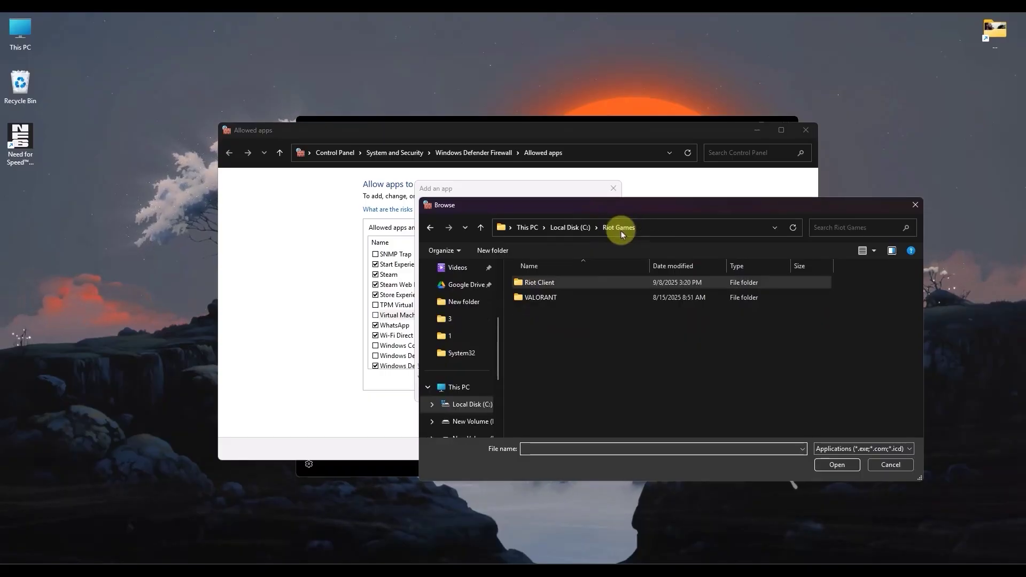
pyautogui.doubleClick(554, 297)
pyautogui.doubleClick(556, 283)
pyautogui.click(568, 312)
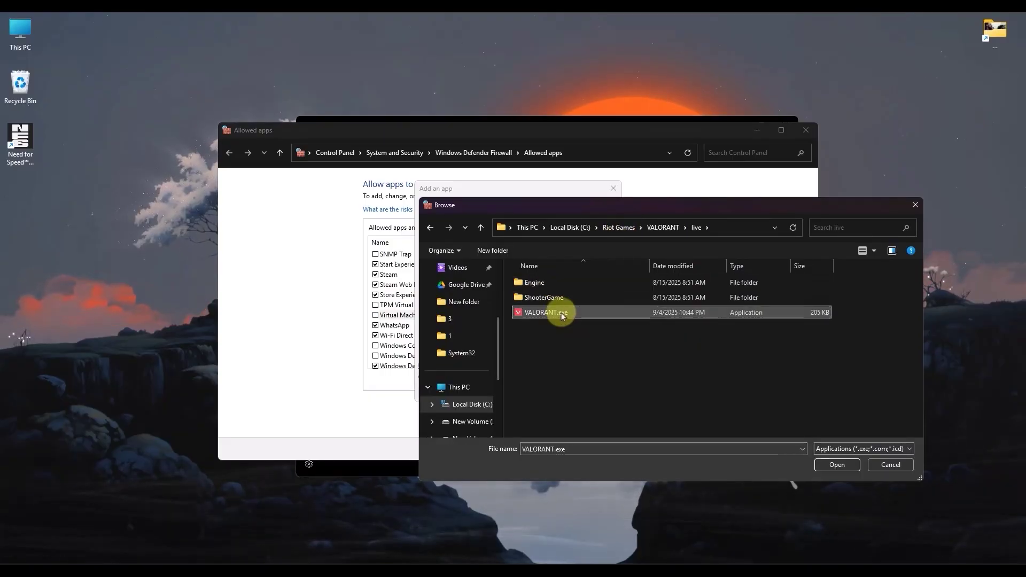
pyautogui.click(834, 465)
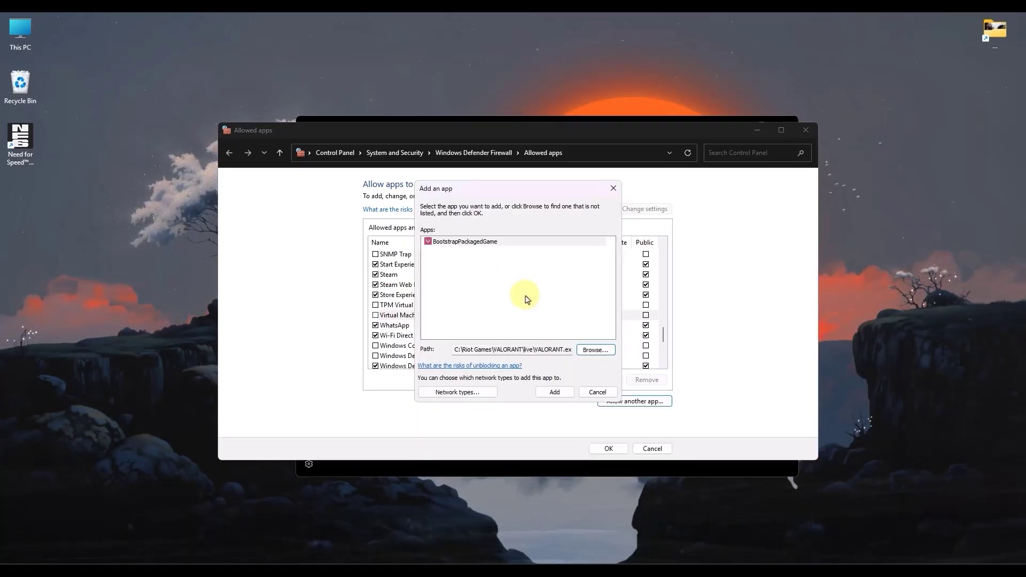
pyautogui.click(555, 392)
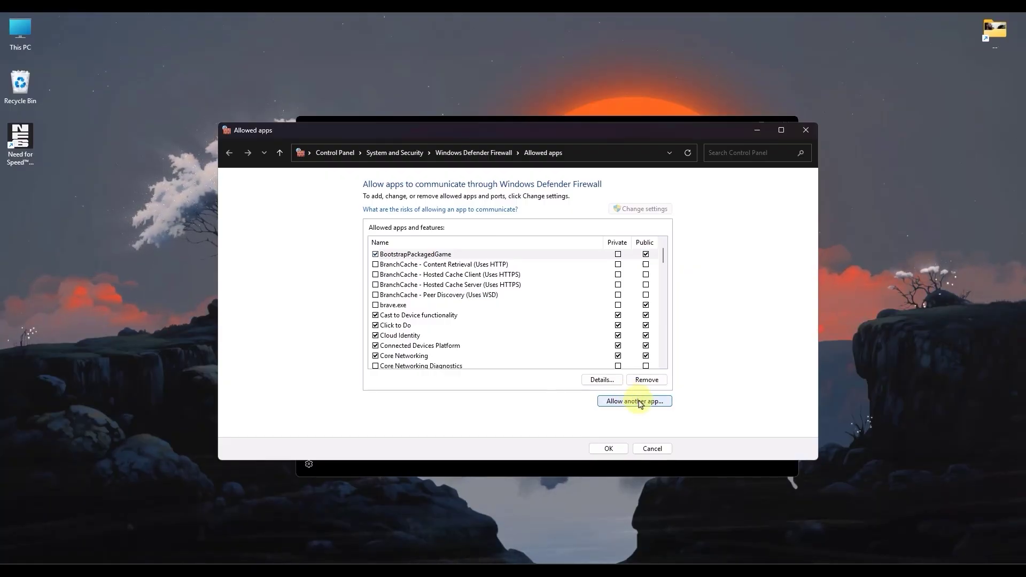
# - Add RiotClientServices.exe as another allowed app and allow it on private networks
pyautogui.click(640, 402)
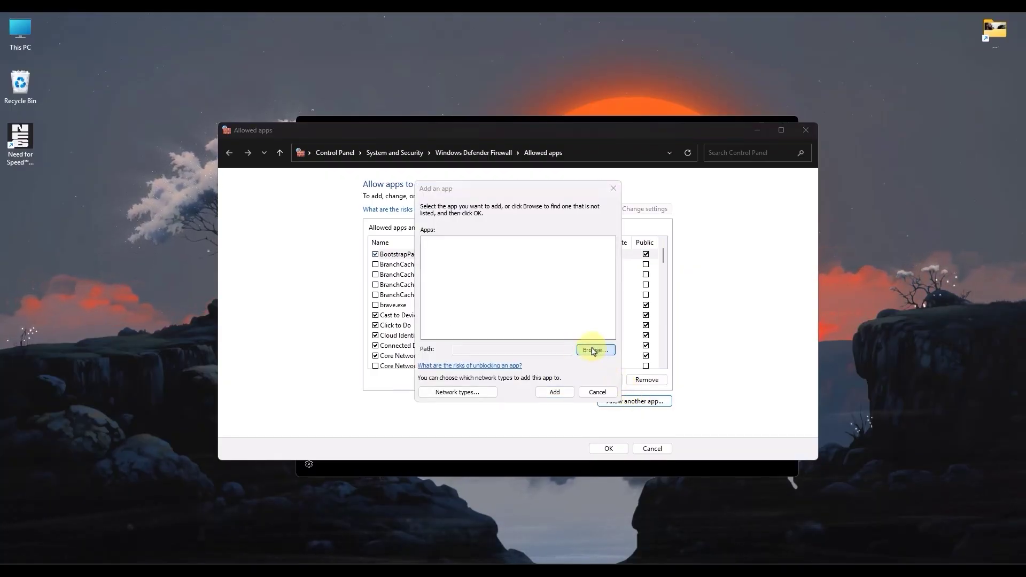
pyautogui.click(593, 350)
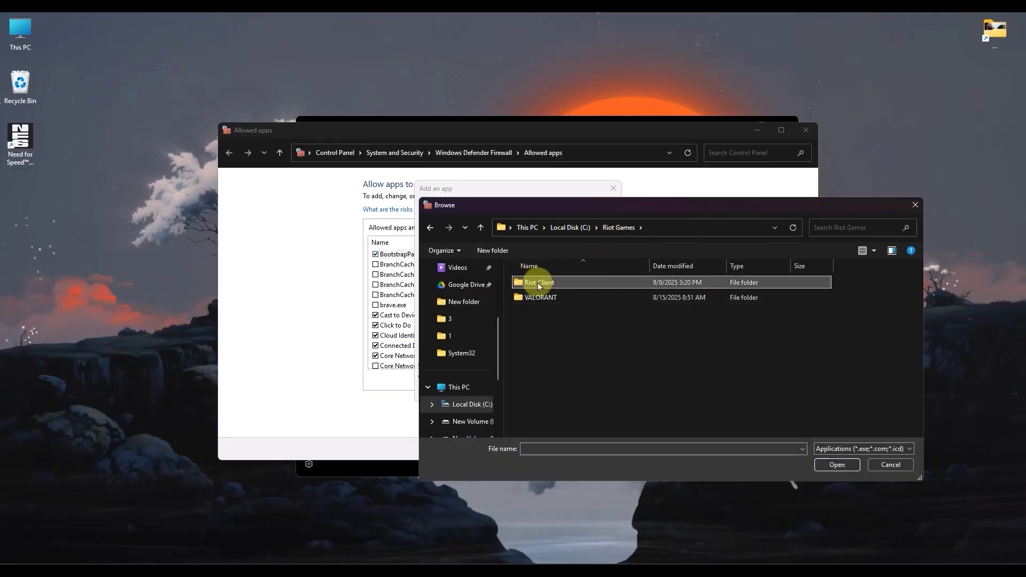
pyautogui.doubleClick(538, 283)
pyautogui.click(540, 327)
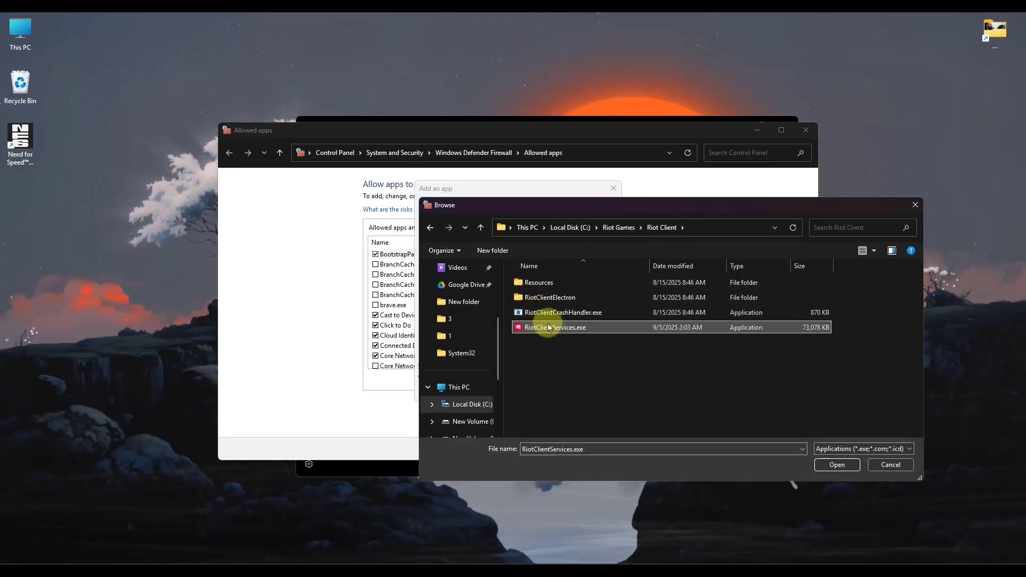
pyautogui.click(826, 466)
pyautogui.click(556, 392)
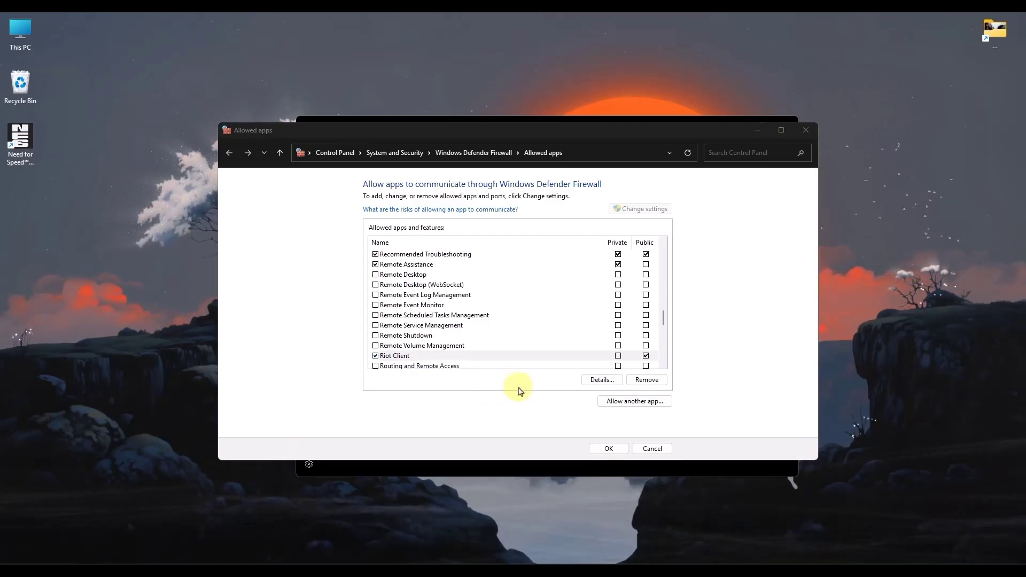
pyautogui.click(617, 357)
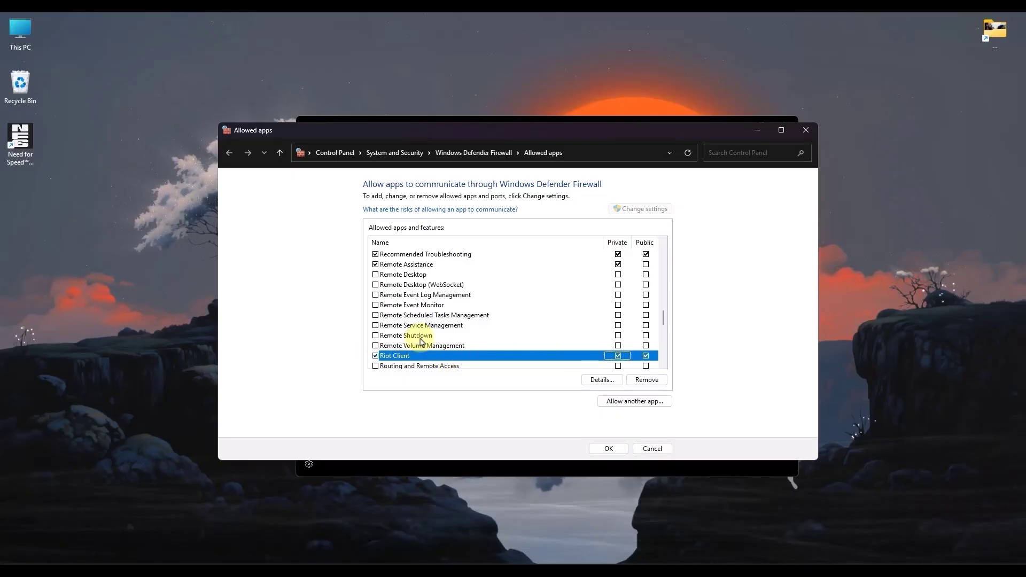
# - Allow BootstrapPackagedGame on private networks, save the permissions, and close Windows Security
pyautogui.press('v')
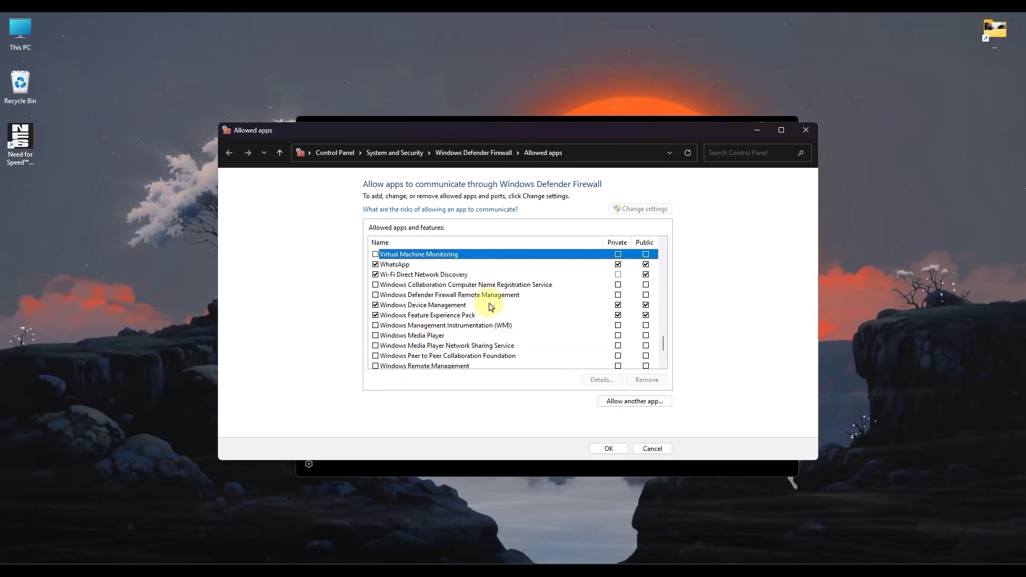
pyautogui.scroll(2, 491, 307)
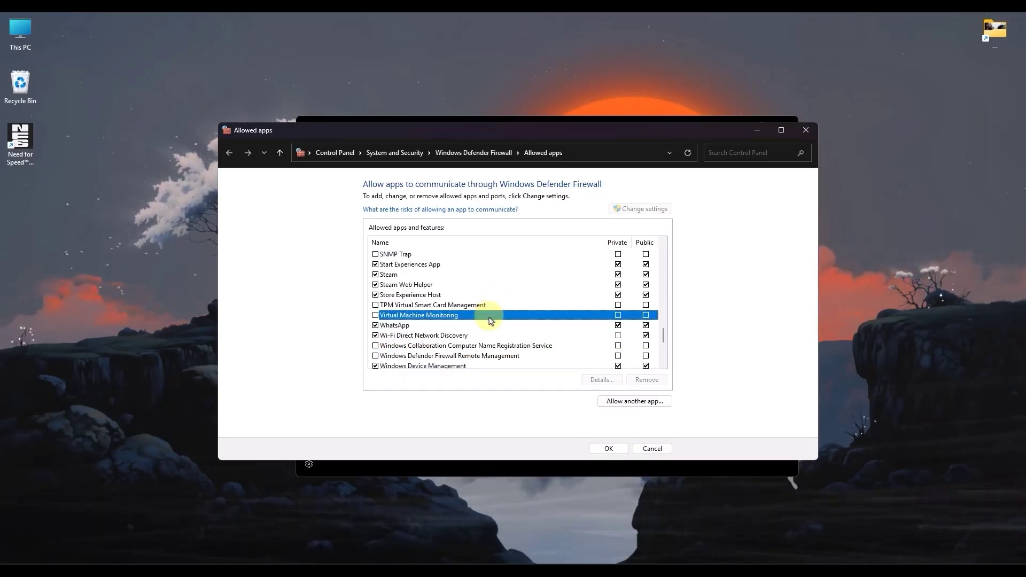
pyautogui.press('b')
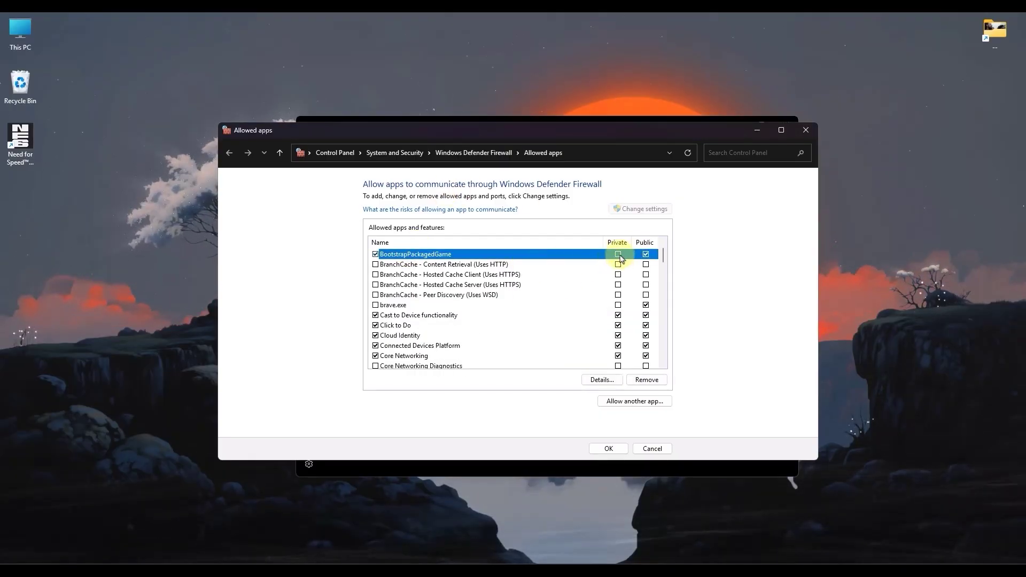
pyautogui.click(619, 256)
pyautogui.click(610, 449)
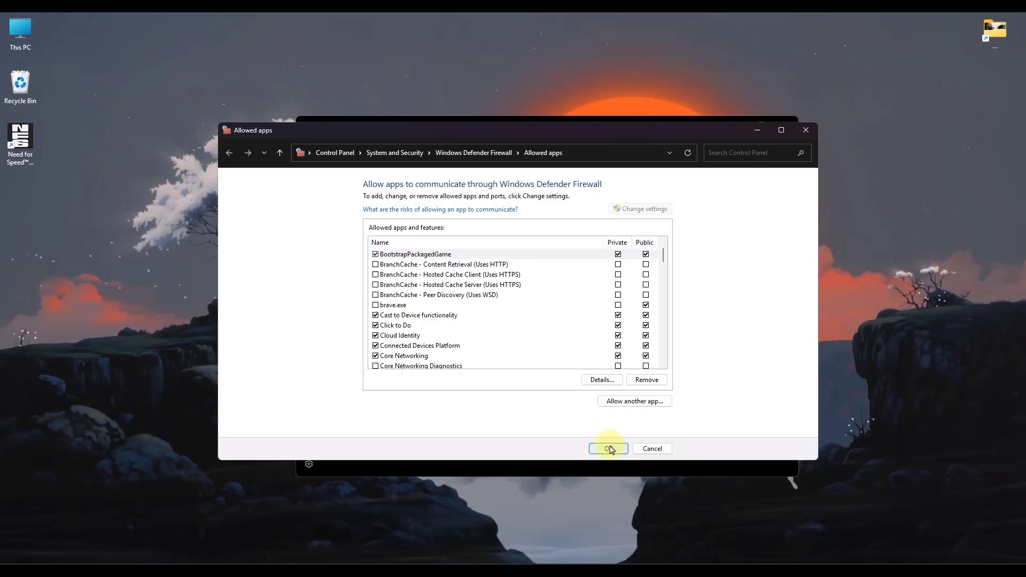
pyautogui.click(782, 122)
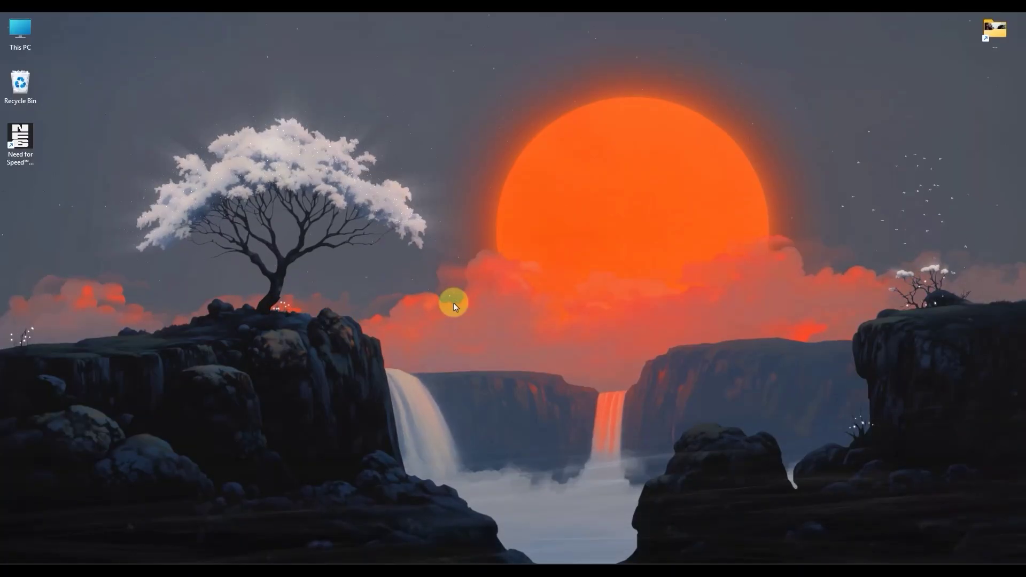
# - Bring up the Start search to look for Network reset
pyautogui.press('super')
pyautogui.write('Network reset')
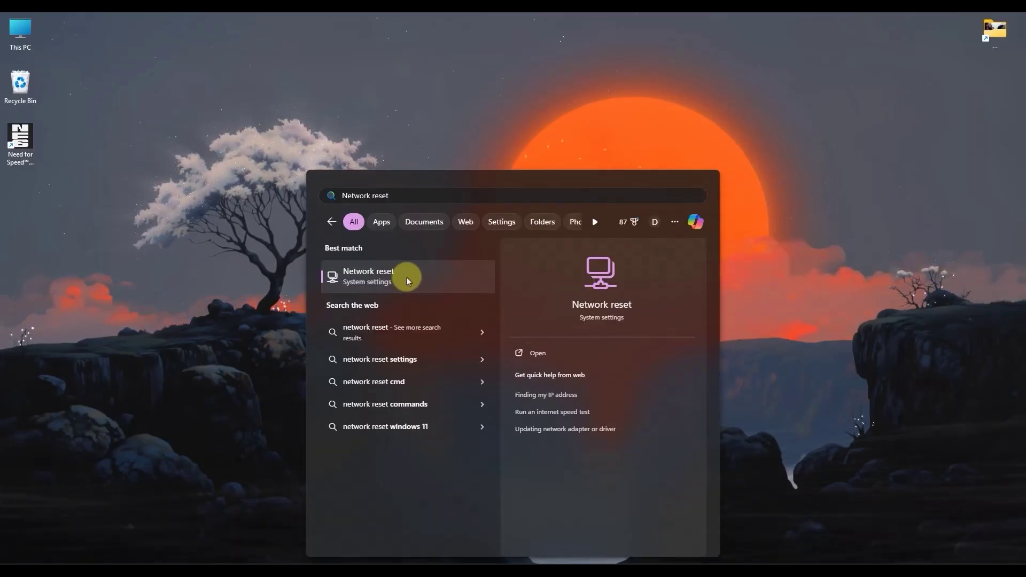
pyautogui.click(517, 353)
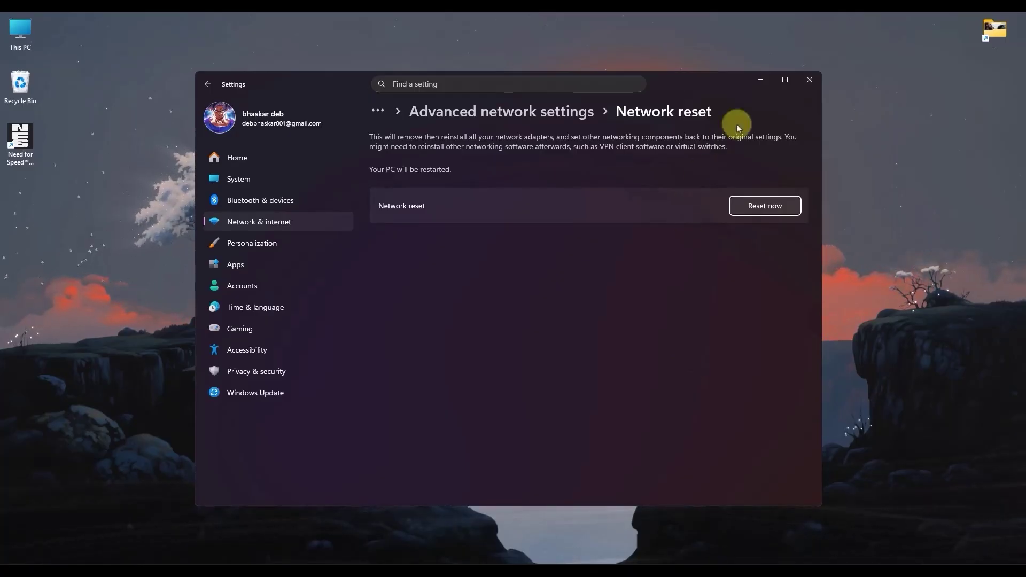
pyautogui.click(810, 79)
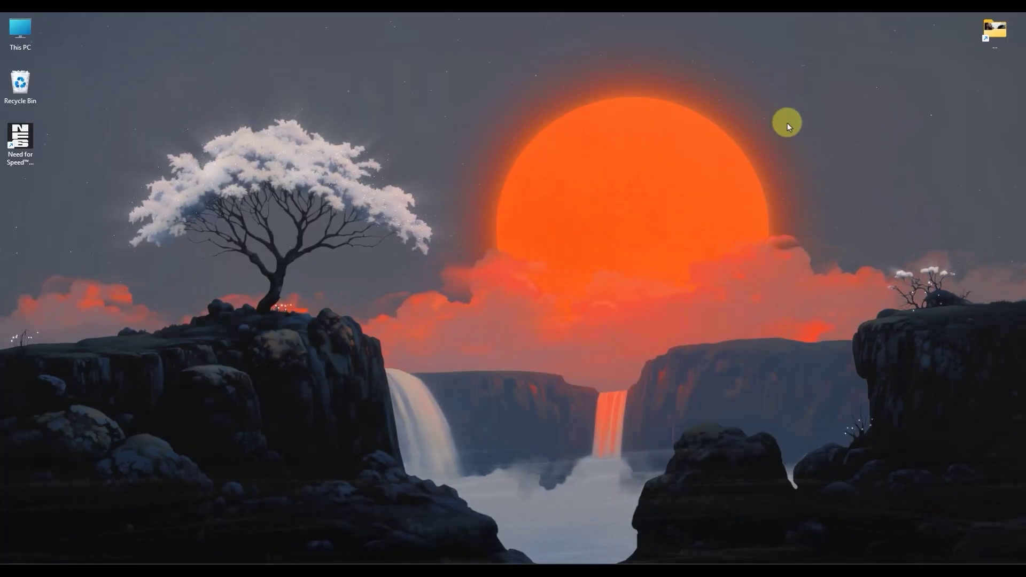